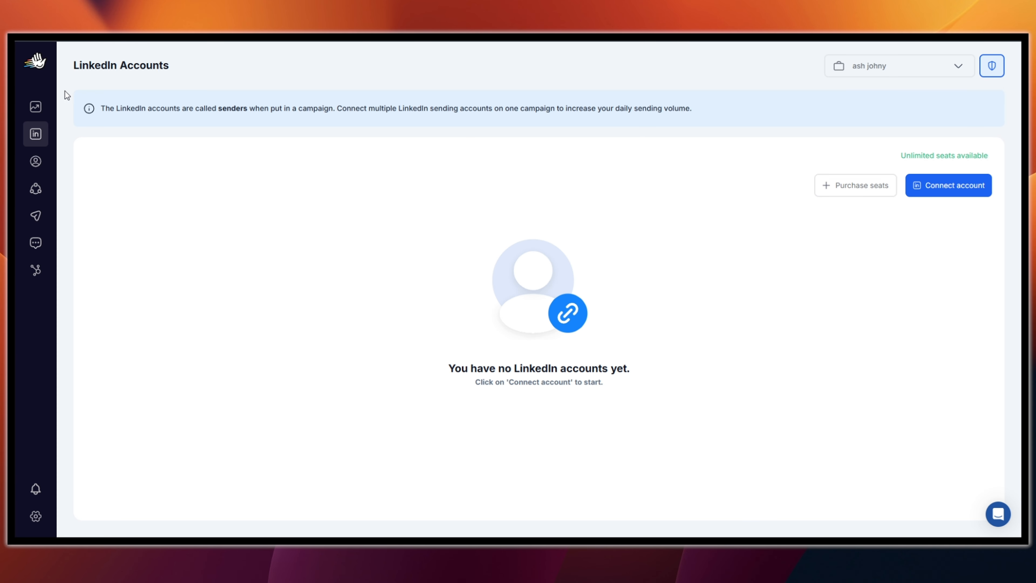
Start connecting a LinkedIn account as a sender with the Login with extension method
{"action": "left_click", "coordinate": [36, 107]}
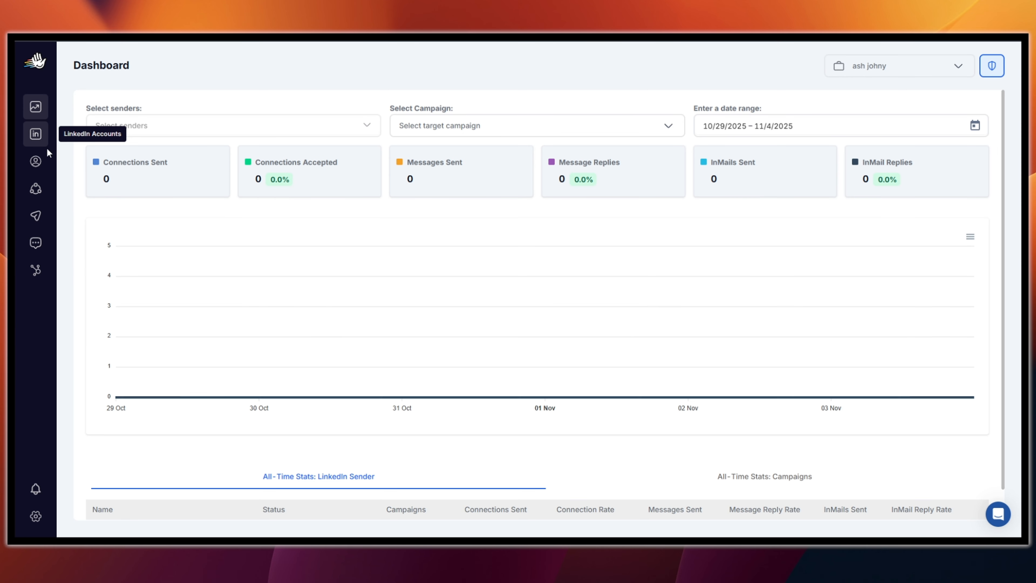
{"action": "left_click", "coordinate": [35, 134]}
{"action": "left_click", "coordinate": [946, 186]}
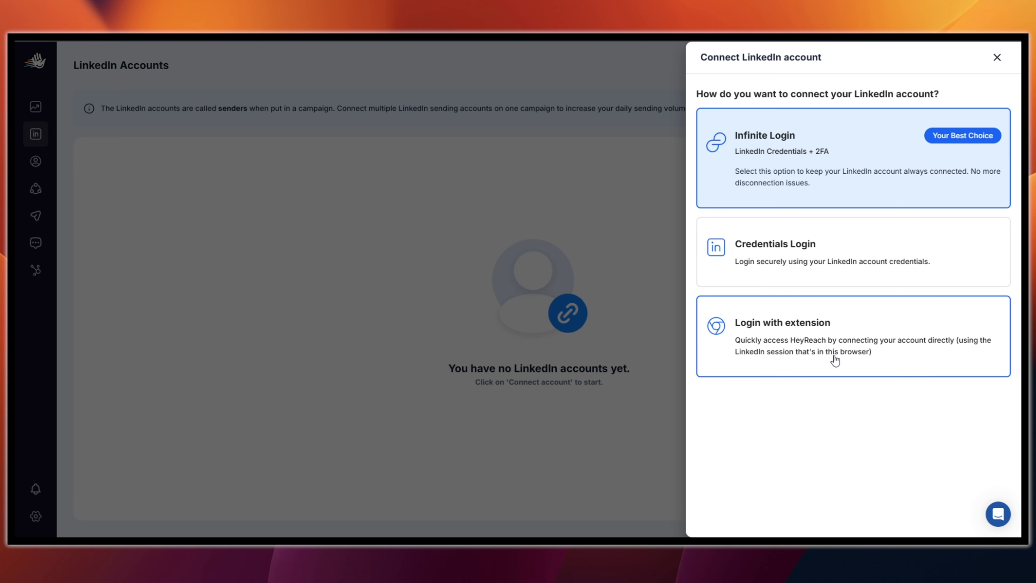
{"action": "left_click", "coordinate": [739, 366]}
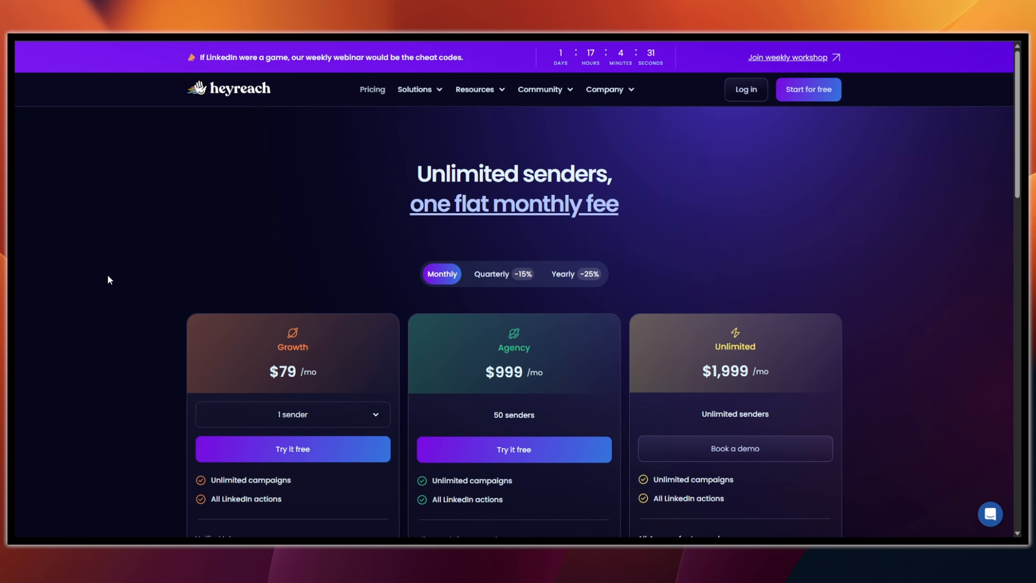
Look over the HeyReach pricing and features page, and examine the dashboard's connection and message statistics
{"action": "scroll", "coordinate": [110, 279], "scroll_direction": "down", "scroll_amount": 4}
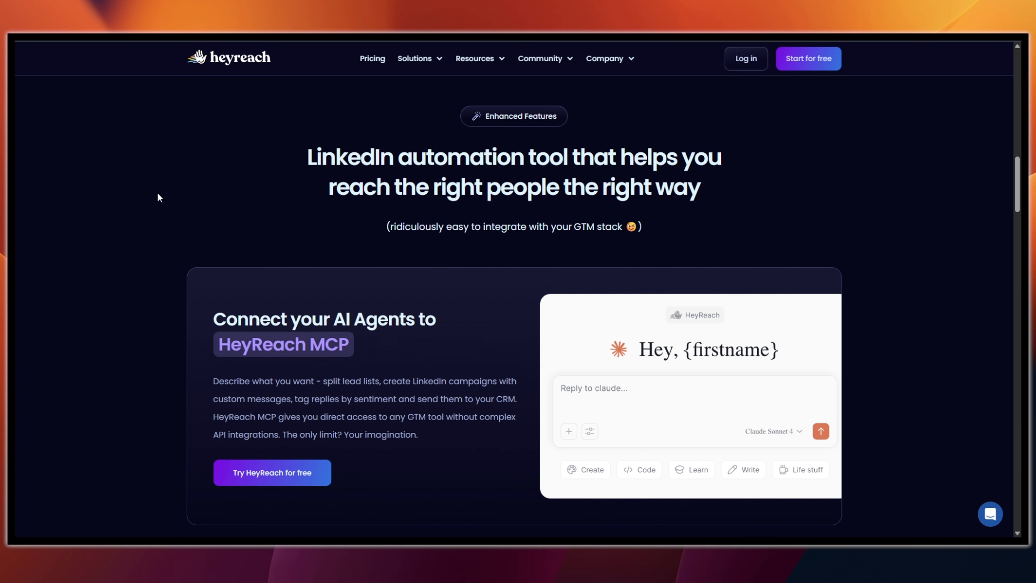
{"action": "mouse_move", "coordinate": [433, 69]}
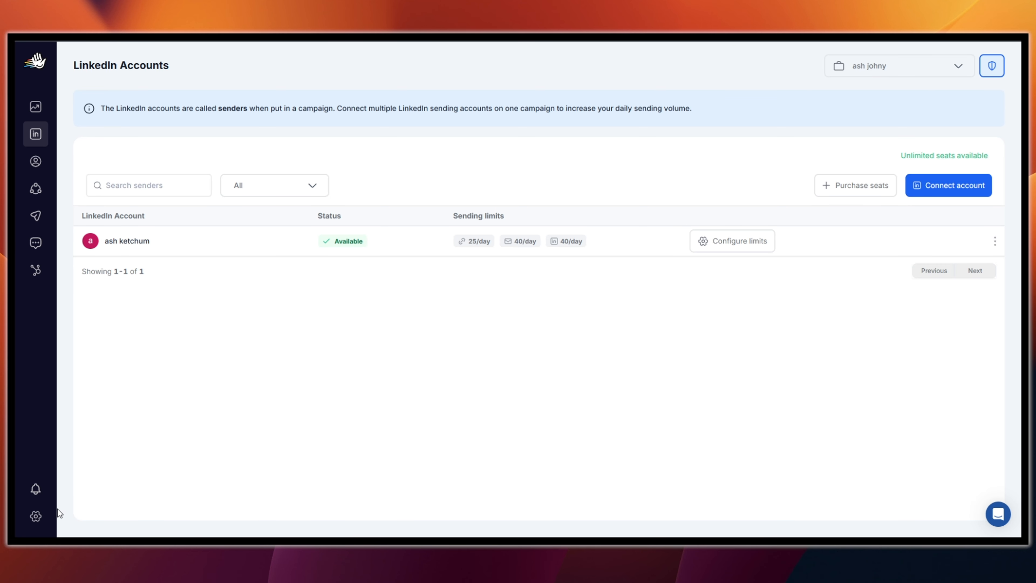
{"action": "left_click", "coordinate": [36, 516]}
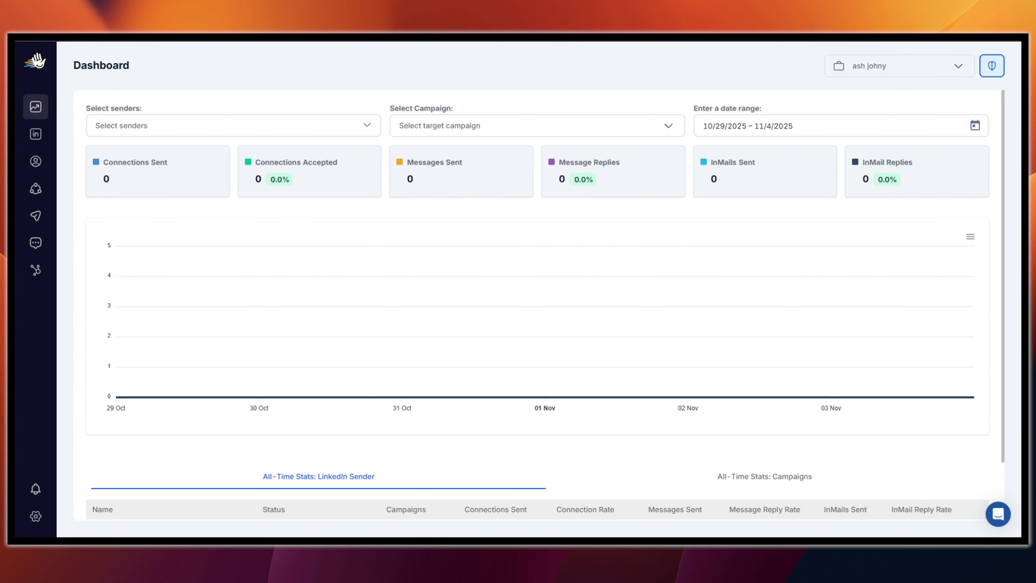
{"action": "mouse_move", "coordinate": [272, 319]}
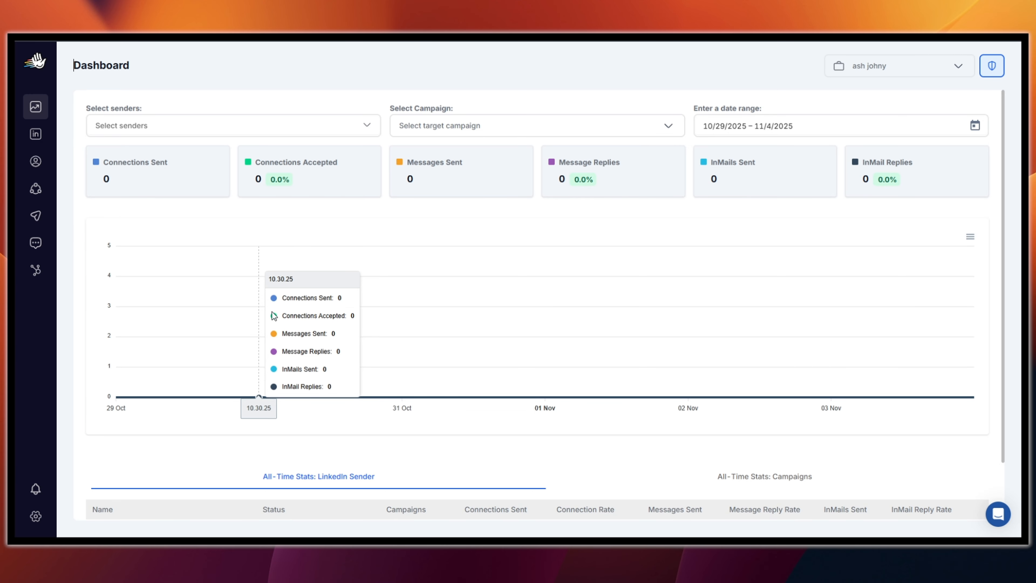
{"action": "scroll", "coordinate": [377, 273], "scroll_direction": "down", "scroll_amount": 3}
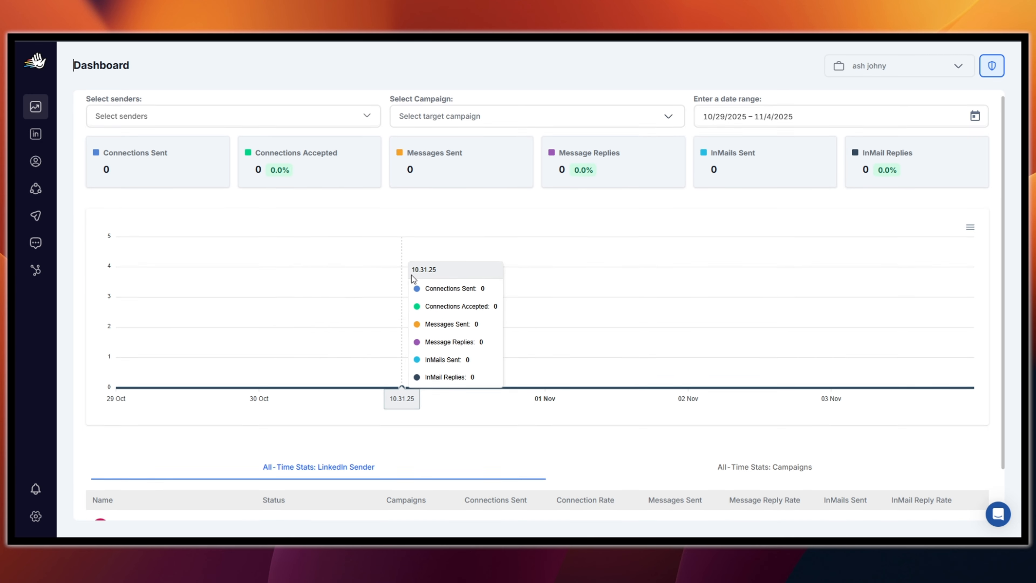
{"action": "scroll", "coordinate": [376, 312], "scroll_direction": "up", "scroll_amount": 3}
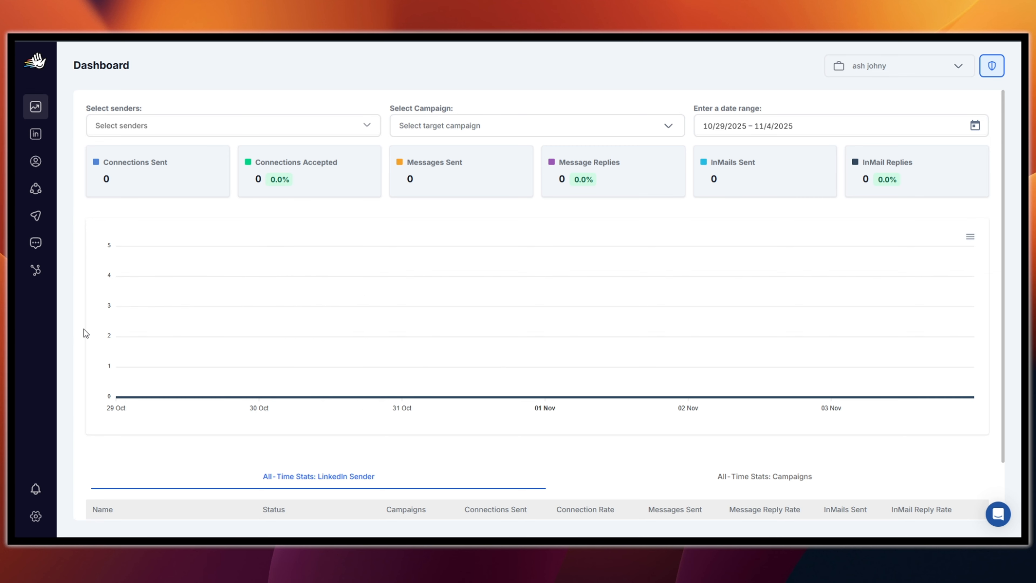
Start adding leads and examine the LinkedIn Search Bar import method
{"action": "left_click", "coordinate": [36, 161]}
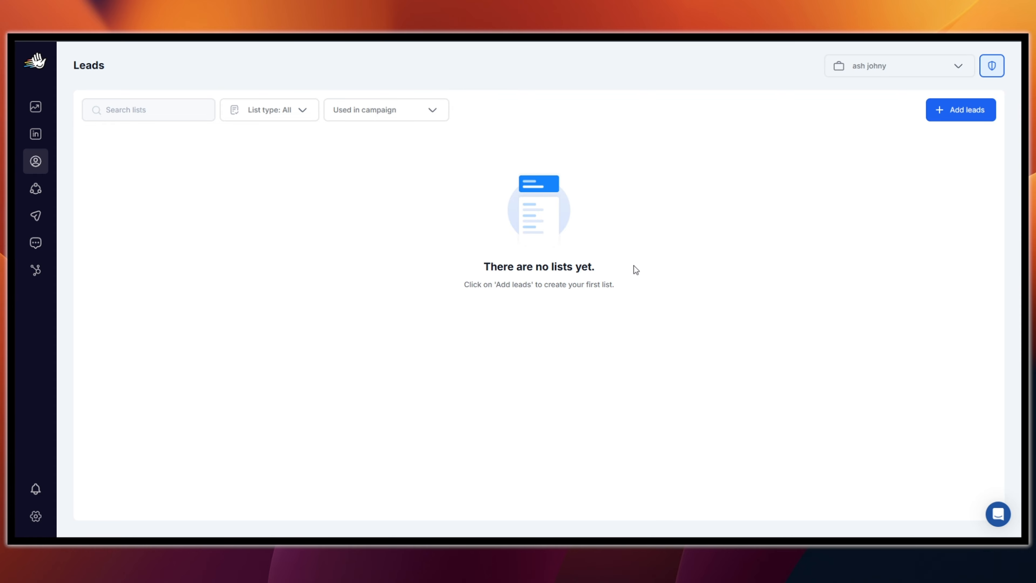
{"action": "left_click", "coordinate": [962, 115]}
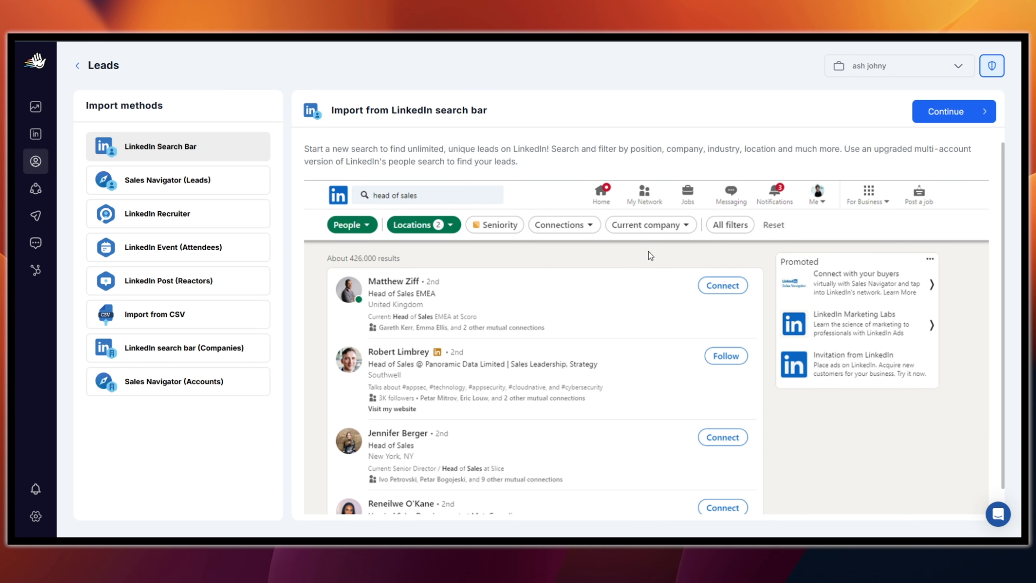
{"action": "scroll", "coordinate": [536, 299], "scroll_direction": "down", "scroll_amount": 1}
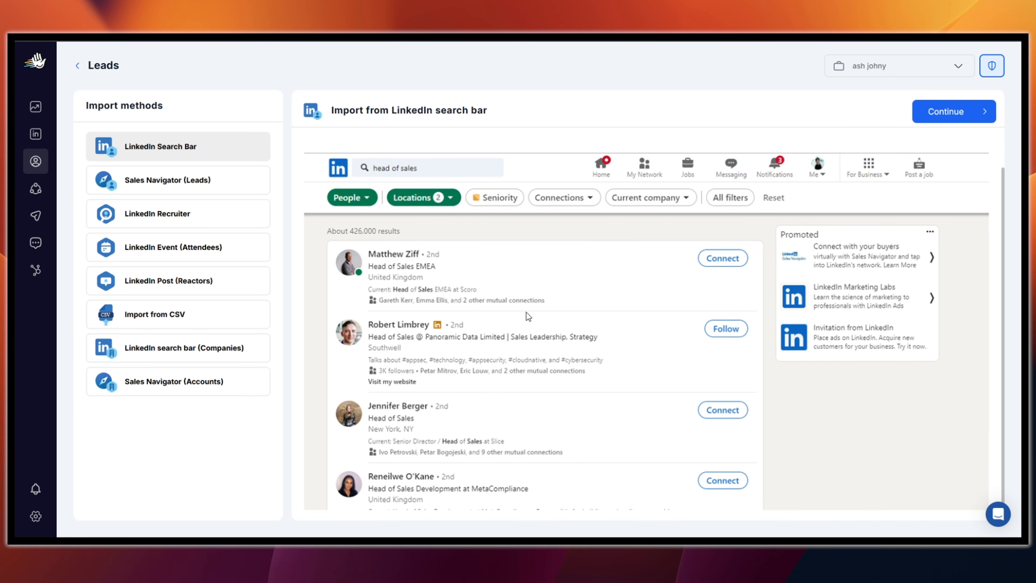
{"action": "scroll", "coordinate": [526, 312], "scroll_direction": "up", "scroll_amount": 1}
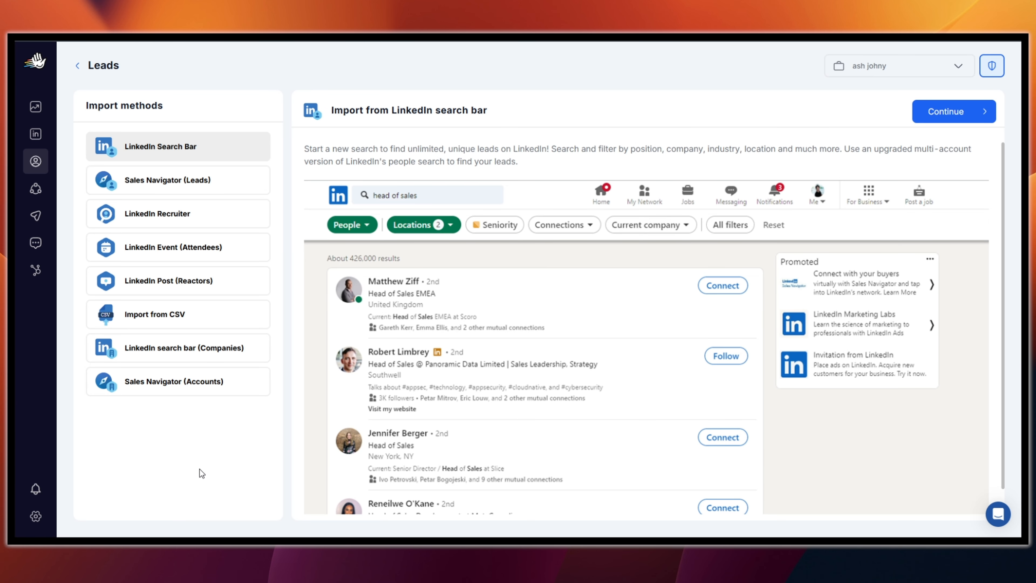
Compare the Sales Navigator (Leads), LinkedIn Recruiter and LinkedIn Event (Attendees) import methods, and return to LinkedIn Search Bar
{"action": "left_click", "coordinate": [174, 187]}
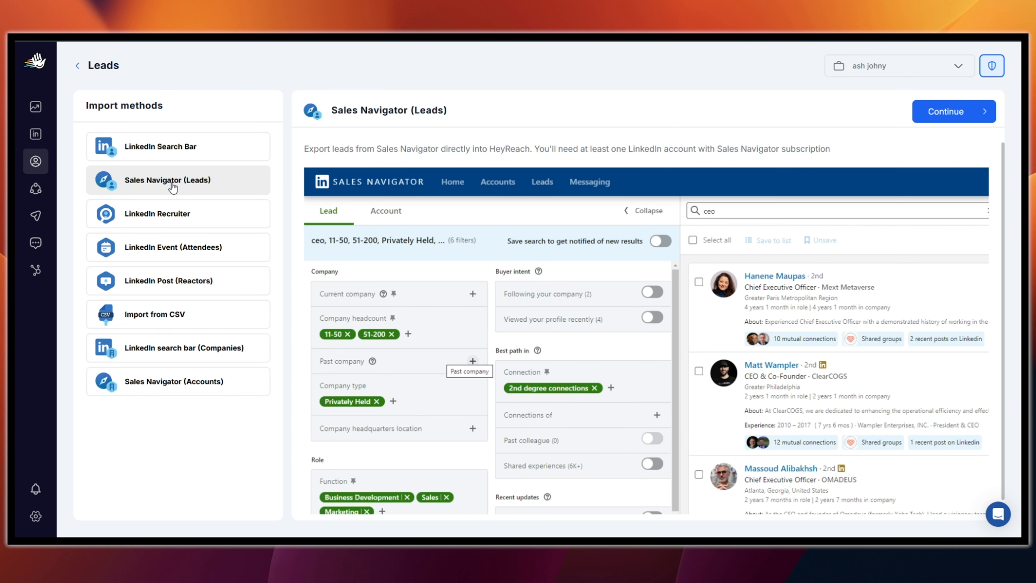
{"action": "left_click", "coordinate": [170, 218]}
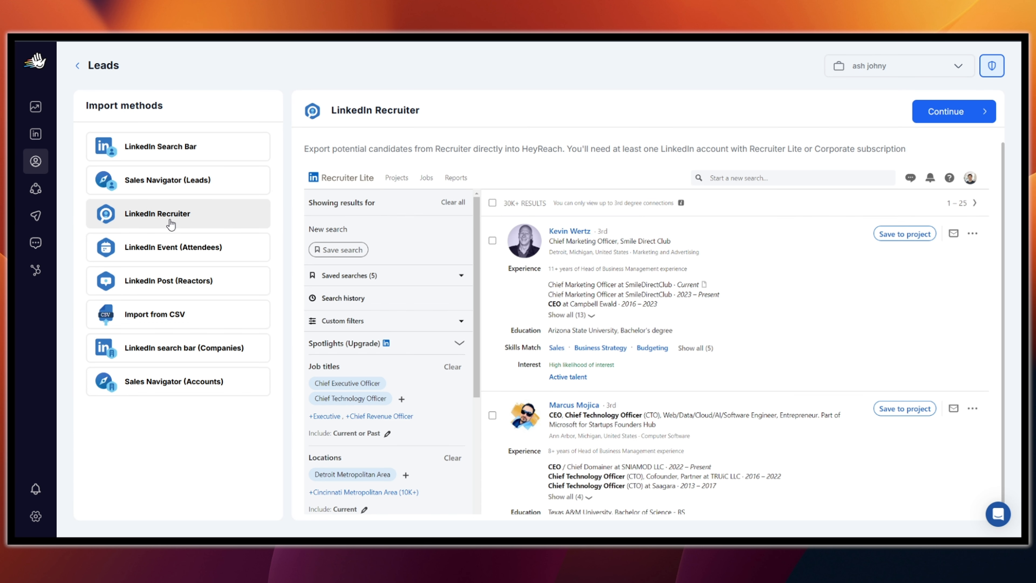
{"action": "left_click", "coordinate": [177, 250]}
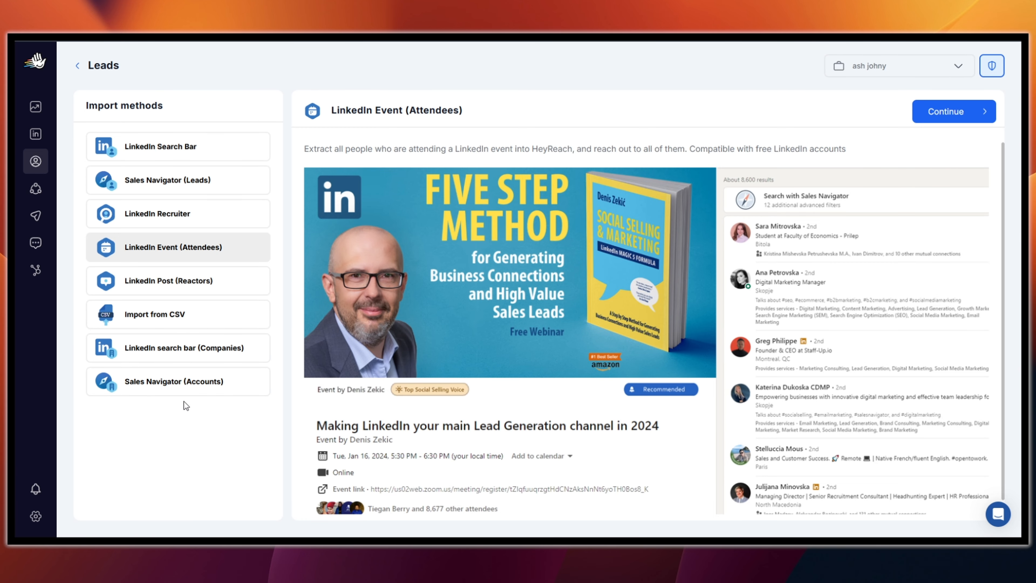
{"action": "left_click", "coordinate": [175, 147]}
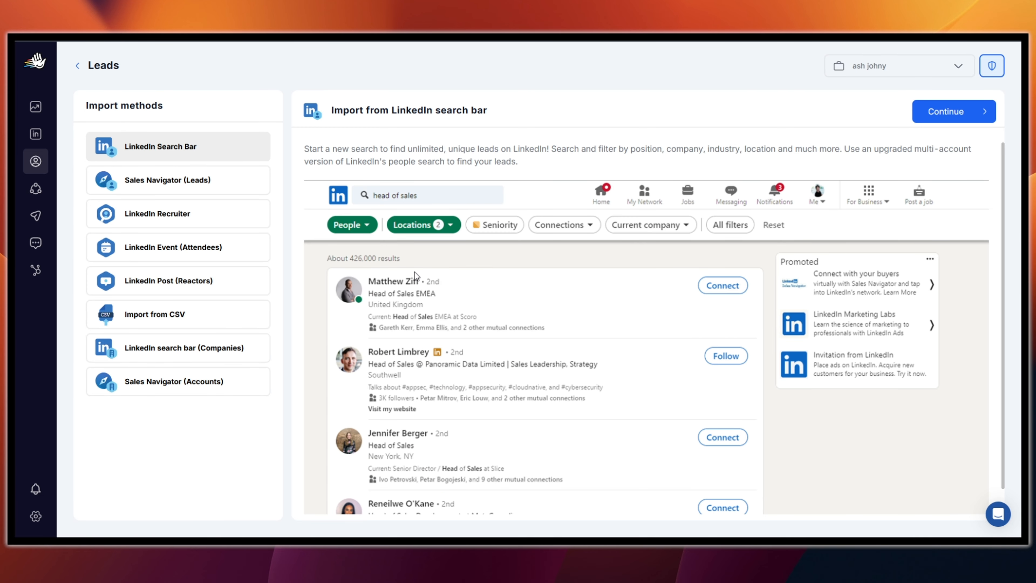
{"action": "scroll", "coordinate": [414, 278], "scroll_direction": "down", "scroll_amount": 1}
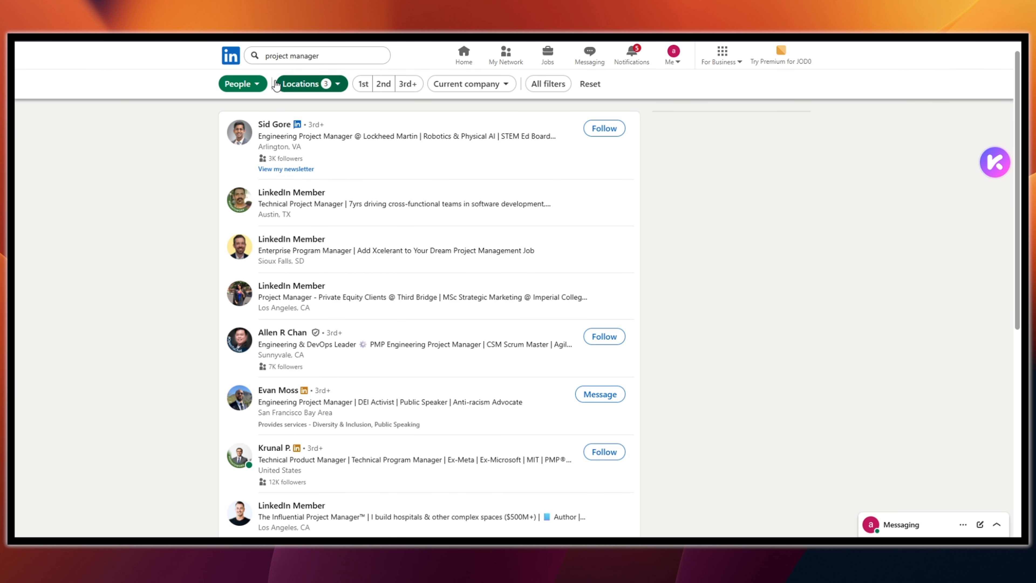
Copy the URL of the LinkedIn "project manager" people search and enter it as the search URL for the LinkedIn Search Bar import
{"action": "key", "text": "ctrl+l"}
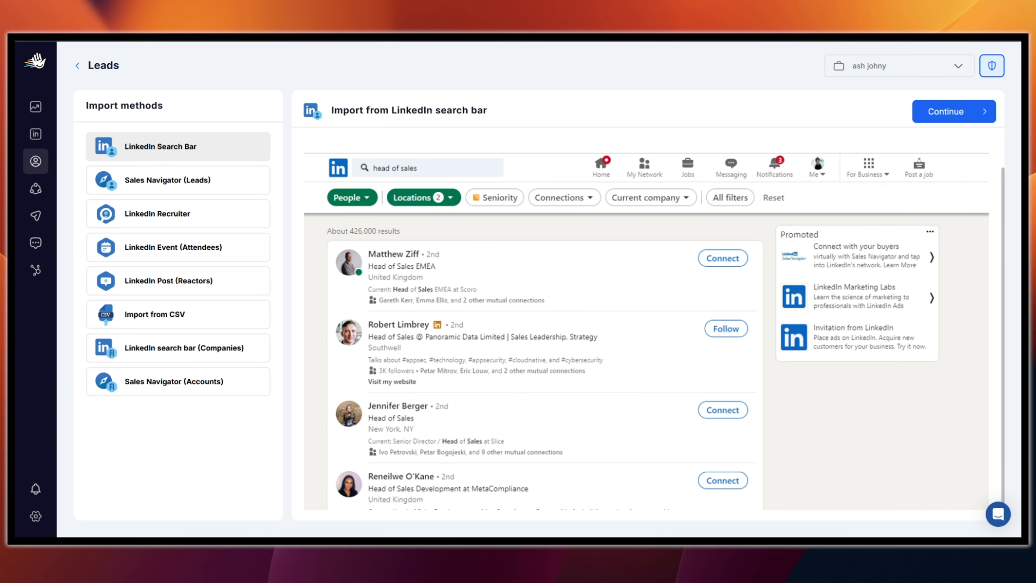
{"action": "left_click", "coordinate": [946, 111]}
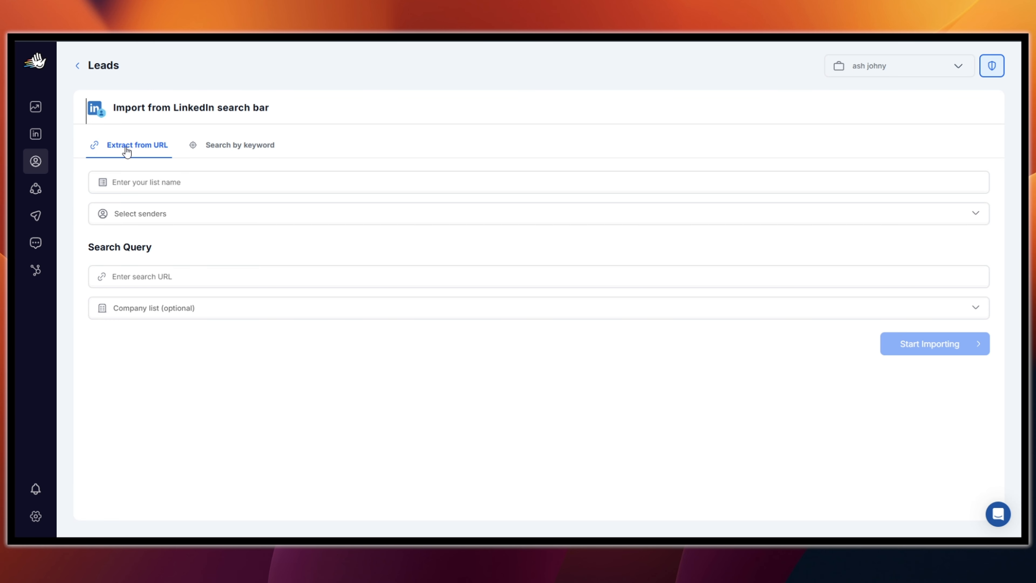
{"action": "left_click", "coordinate": [195, 280]}
{"action": "key", "text": "super+v"}
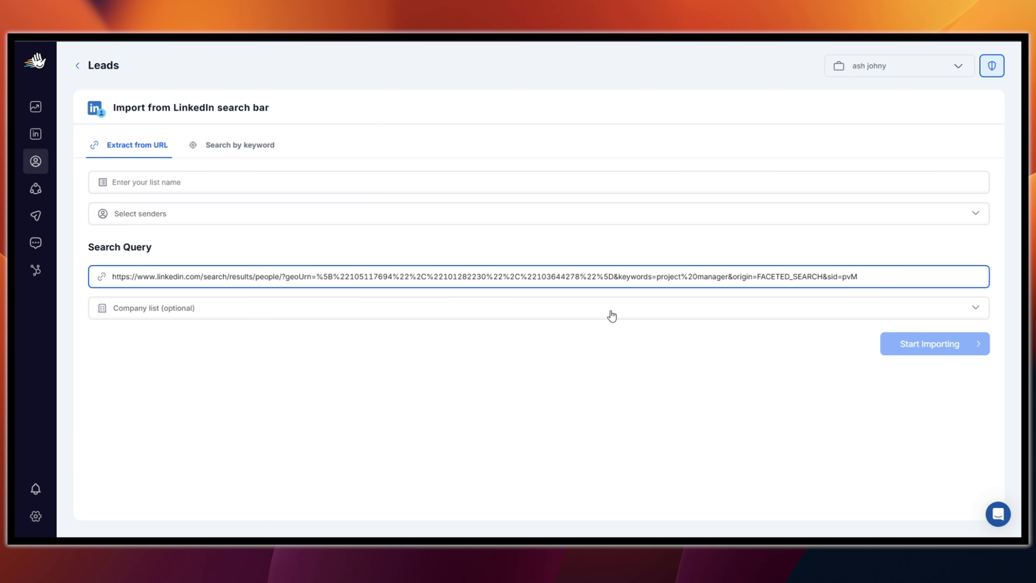
Start importing the search results as List 1 without a company list
{"action": "left_click", "coordinate": [460, 311]}
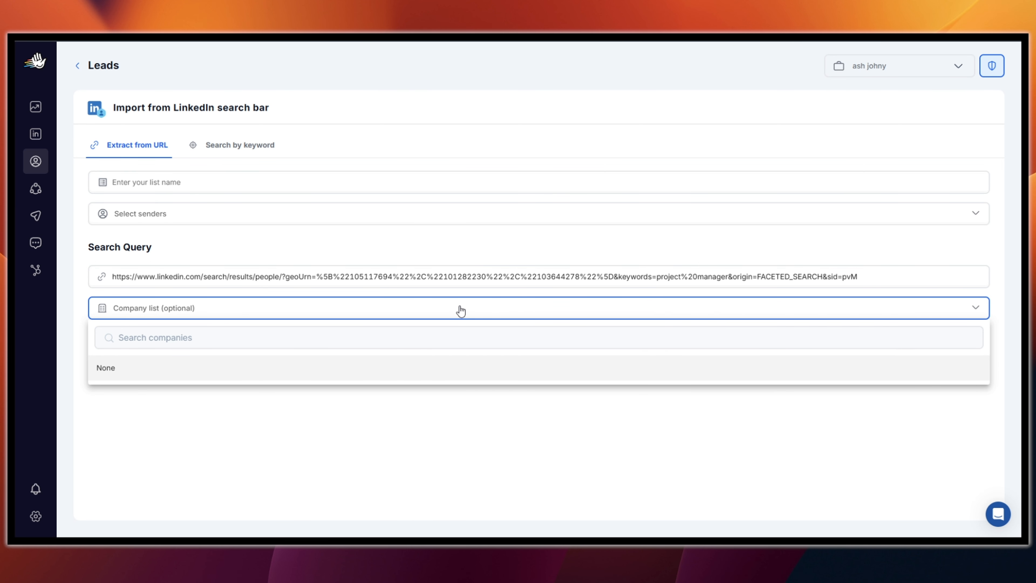
{"action": "left_click", "coordinate": [461, 311]}
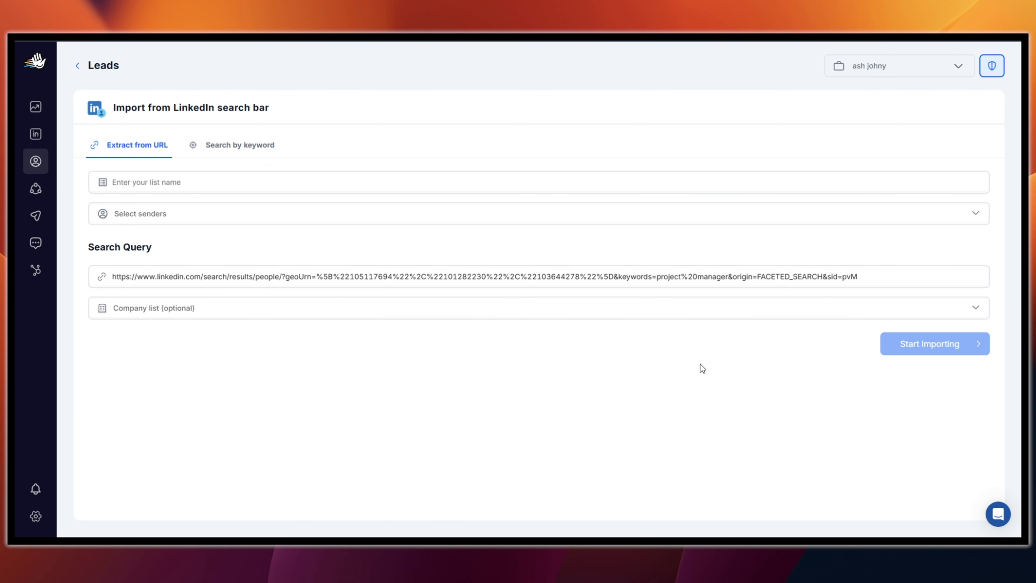
{"action": "left_click", "coordinate": [934, 343]}
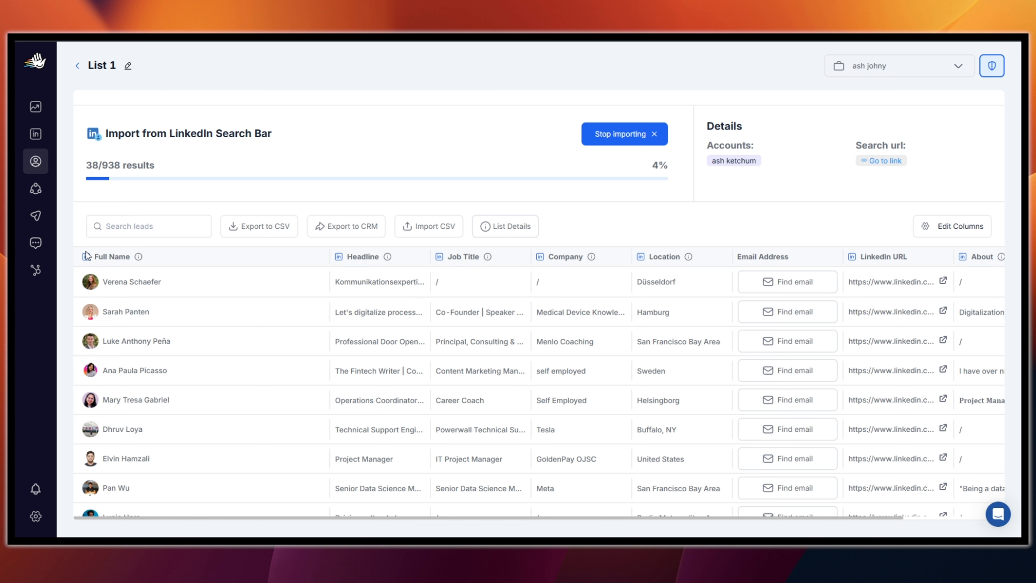
Create a new campaign named "1"
{"action": "left_click", "coordinate": [36, 216]}
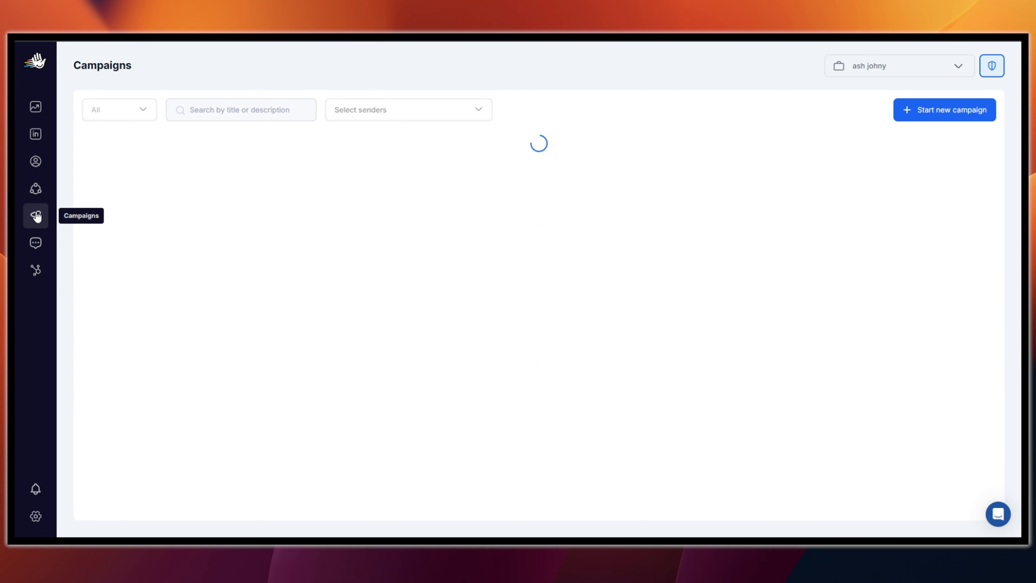
{"action": "left_click", "coordinate": [938, 116]}
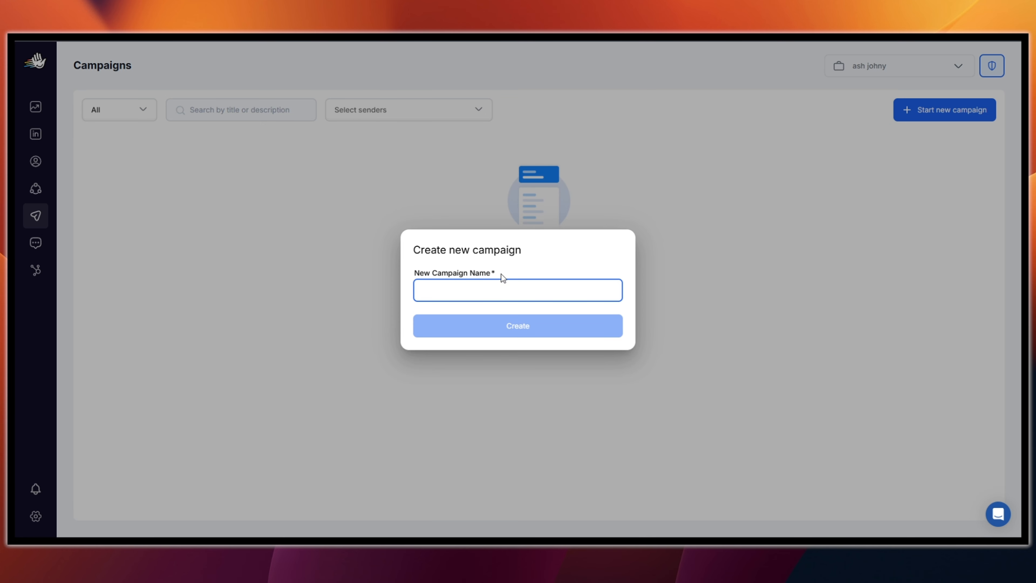
{"action": "type", "text": "1"}
{"action": "key", "text": "Return"}
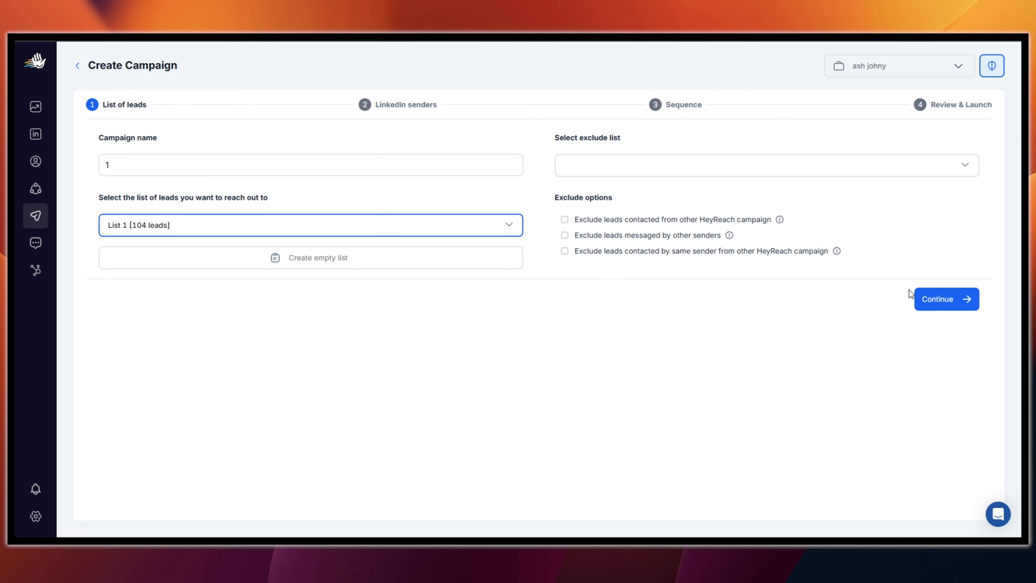
Accept List 1 as the campaign's lead list and use the connected LinkedIn account as its sender
{"action": "left_click", "coordinate": [915, 297]}
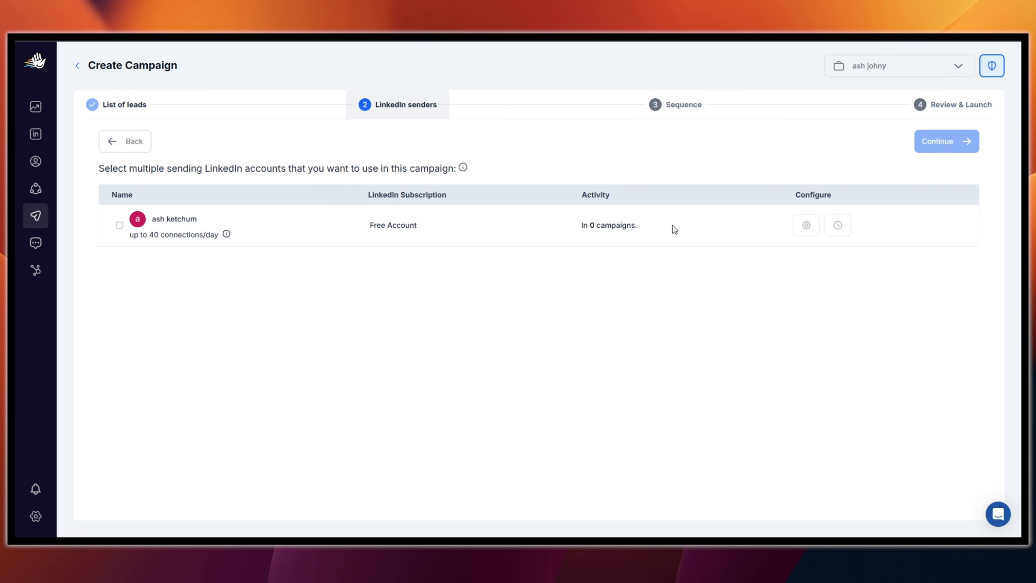
{"action": "left_click", "coordinate": [119, 225]}
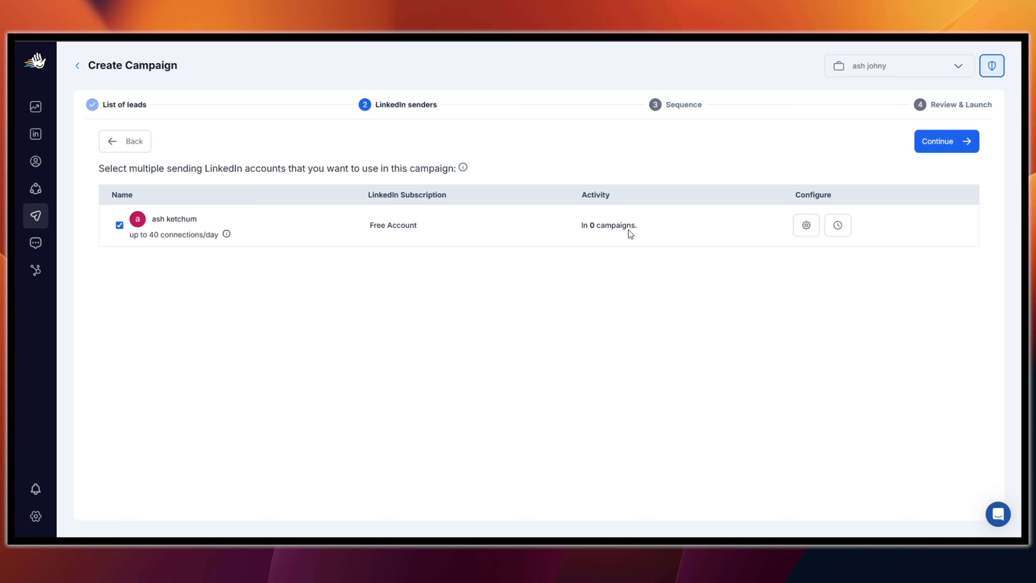
{"action": "left_click", "coordinate": [928, 147]}
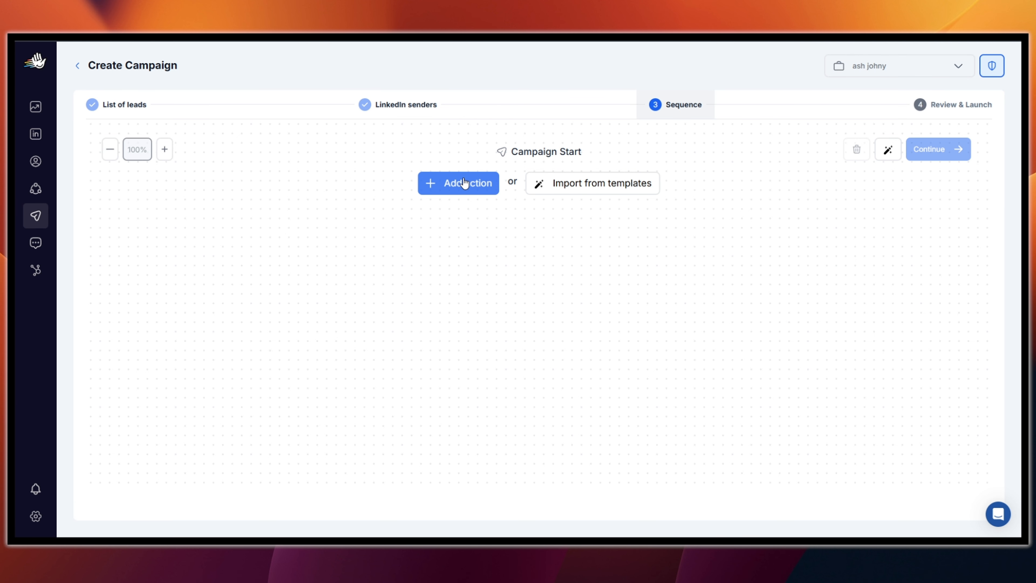
Build the campaign sequence with a View Profile action followed by a Send Connection Request action
{"action": "left_click", "coordinate": [461, 187]}
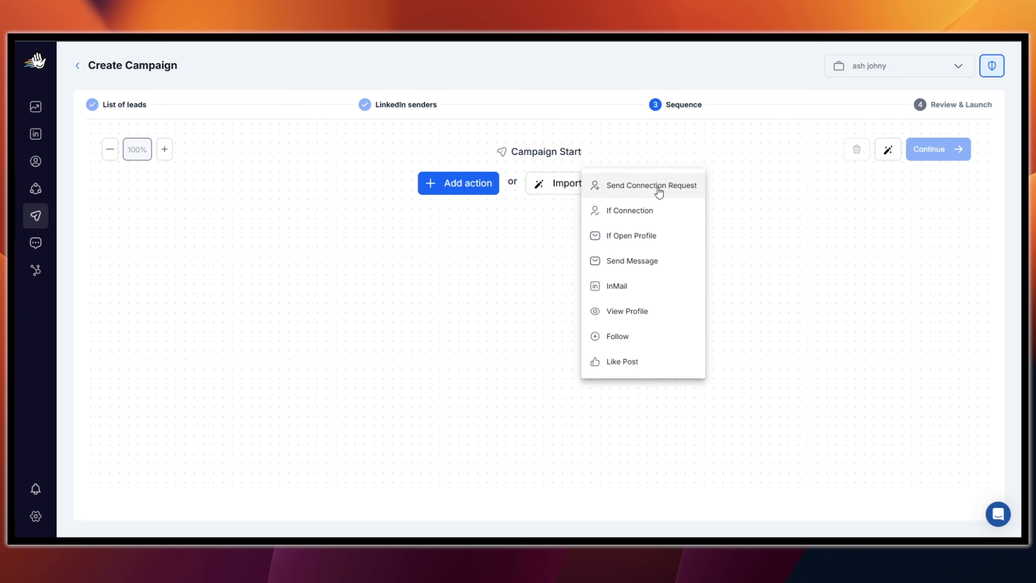
{"action": "left_click", "coordinate": [640, 310]}
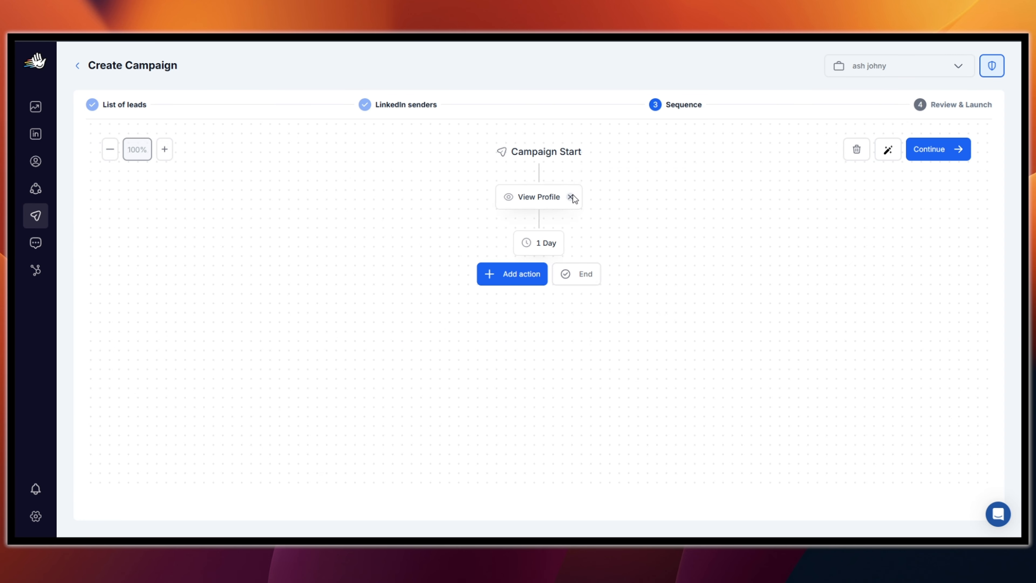
{"action": "left_click", "coordinate": [510, 276]}
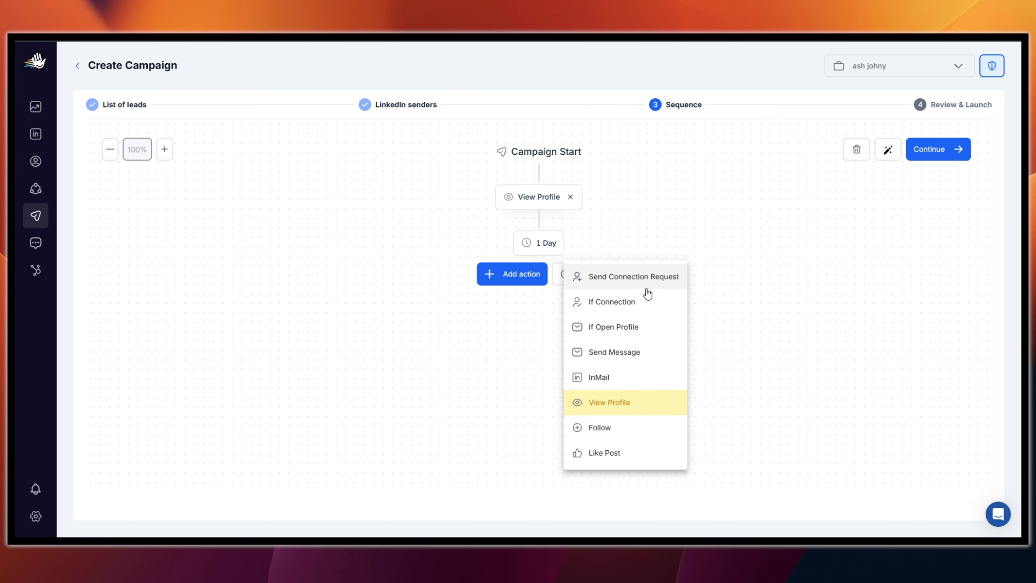
{"action": "left_click", "coordinate": [660, 281]}
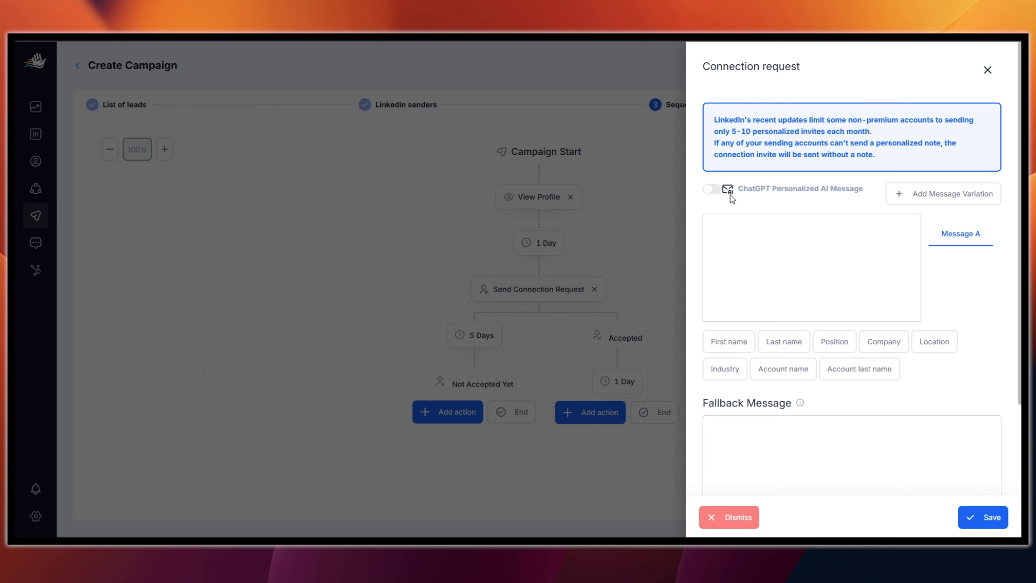
Review the connection request's message variation and fallback message options and close its settings
{"action": "left_click", "coordinate": [924, 205]}
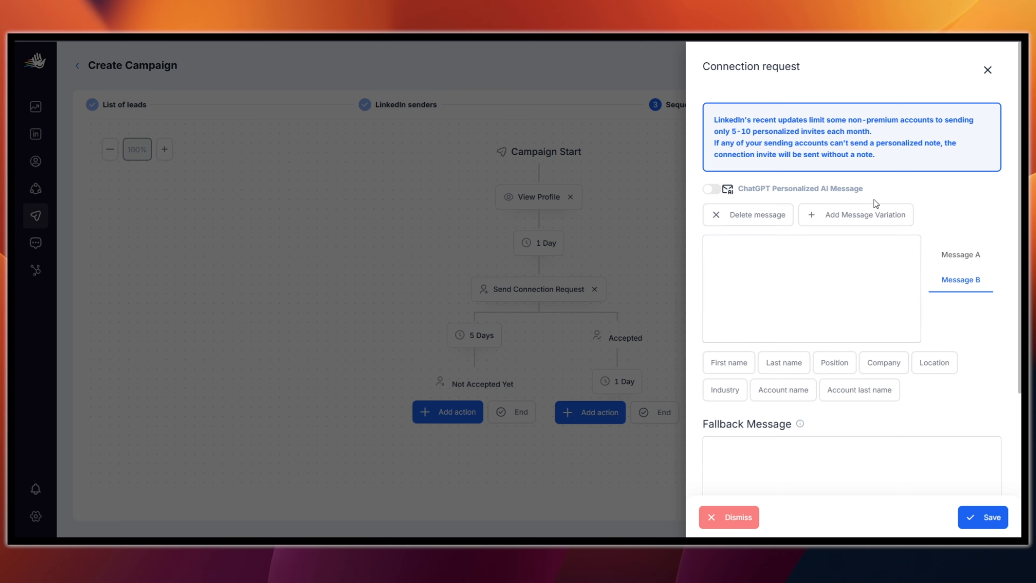
{"action": "left_click", "coordinate": [754, 213]}
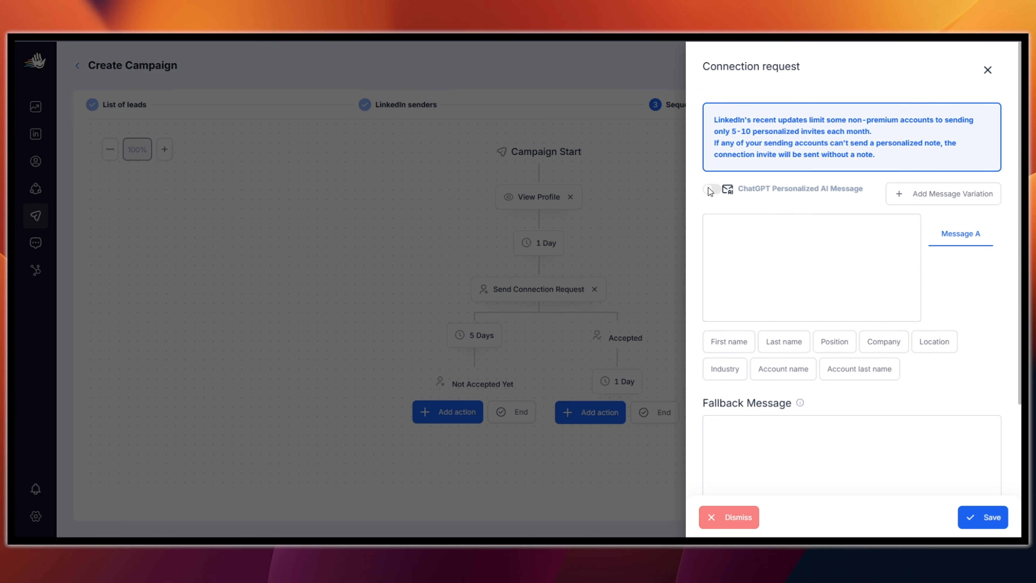
{"action": "scroll", "coordinate": [777, 302], "scroll_direction": "down", "scroll_amount": 4}
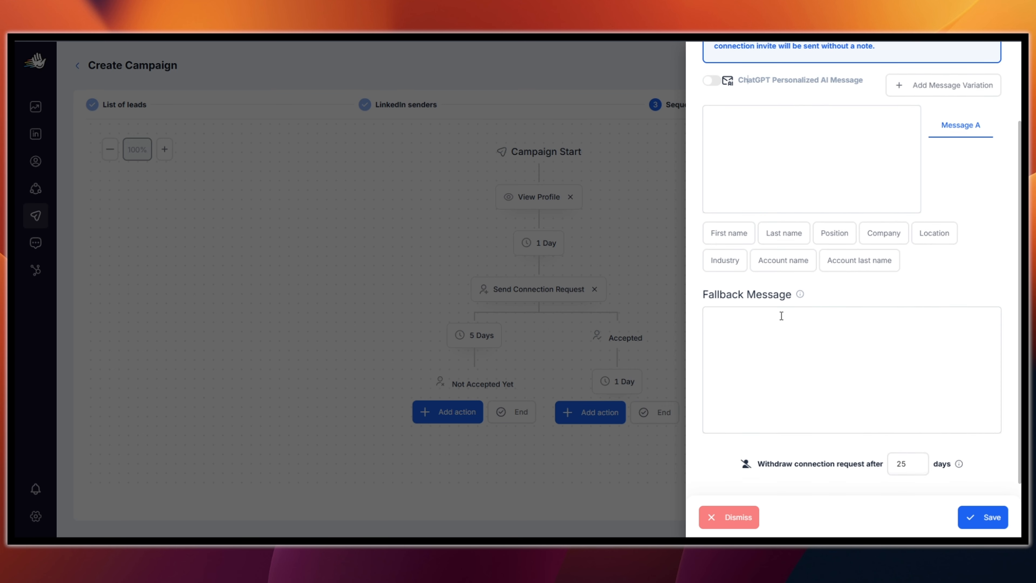
{"action": "triple_click", "coordinate": [721, 243]}
{"action": "left_click", "coordinate": [794, 245]}
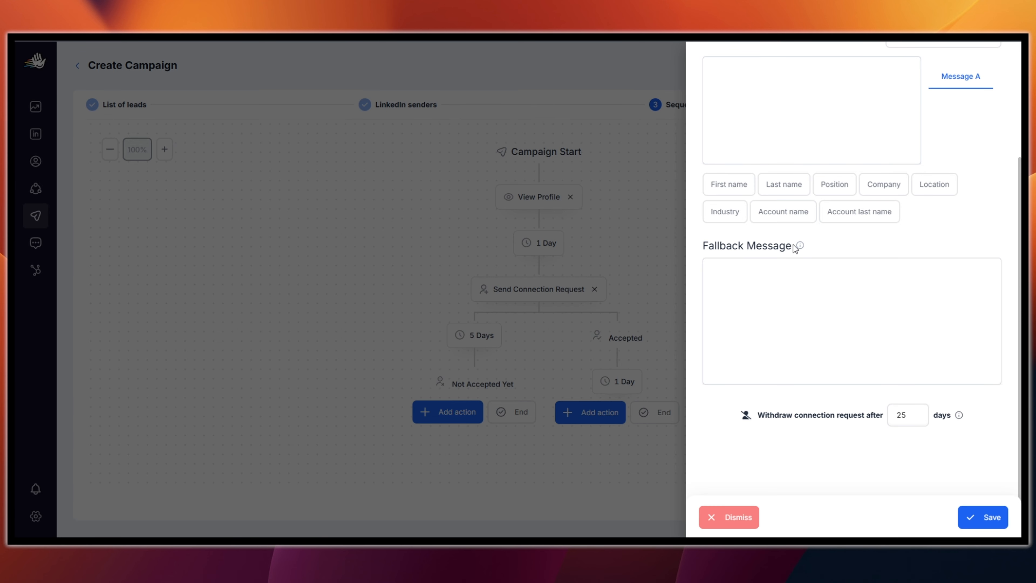
{"action": "left_click", "coordinate": [599, 439]}
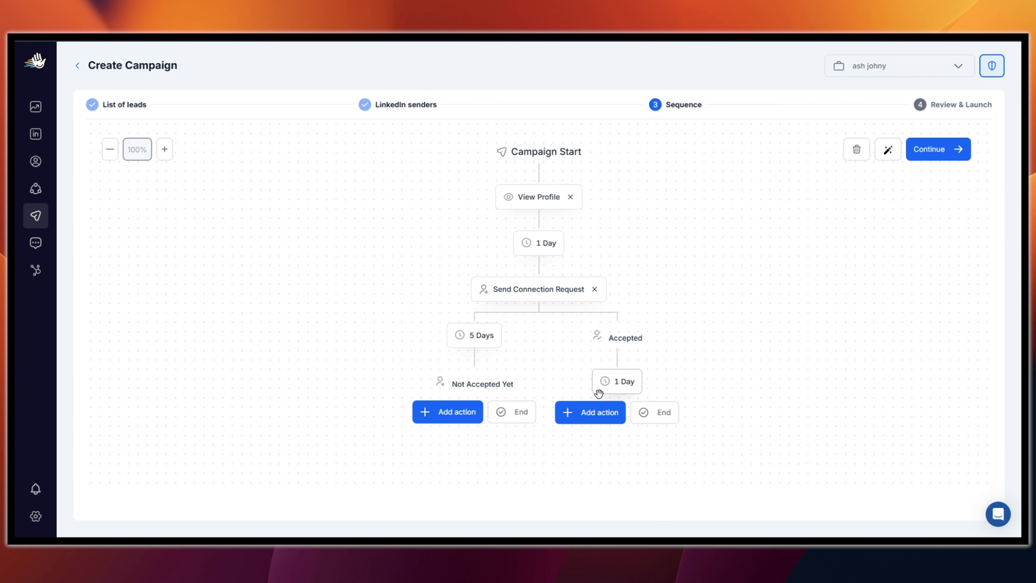
Set the delay on the Accepted branch of the connection request to 3 hours and save it
{"action": "left_click", "coordinate": [616, 383]}
{"action": "left_click", "coordinate": [546, 280]}
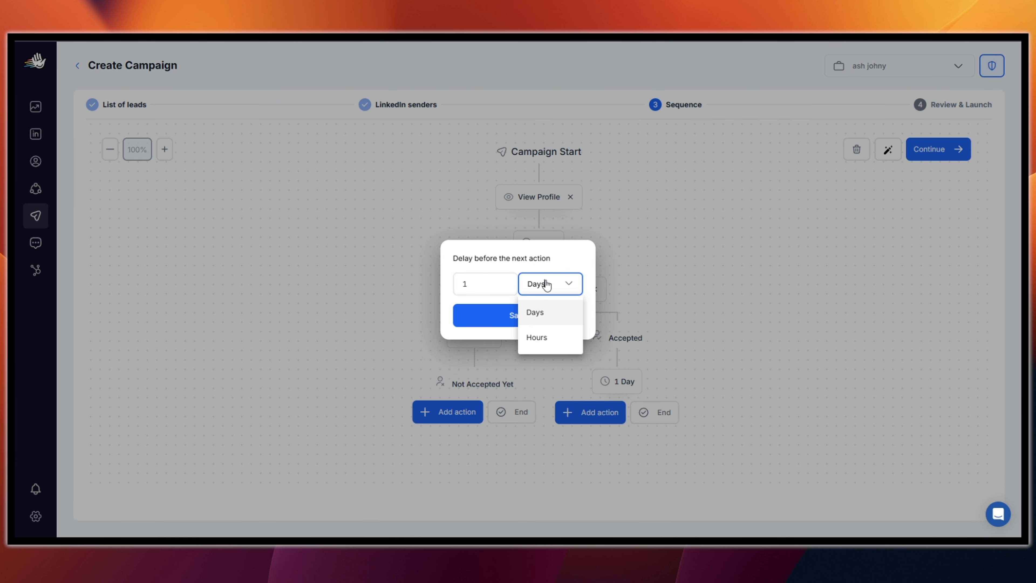
{"action": "left_click", "coordinate": [545, 339]}
{"action": "triple_click", "coordinate": [555, 301]}
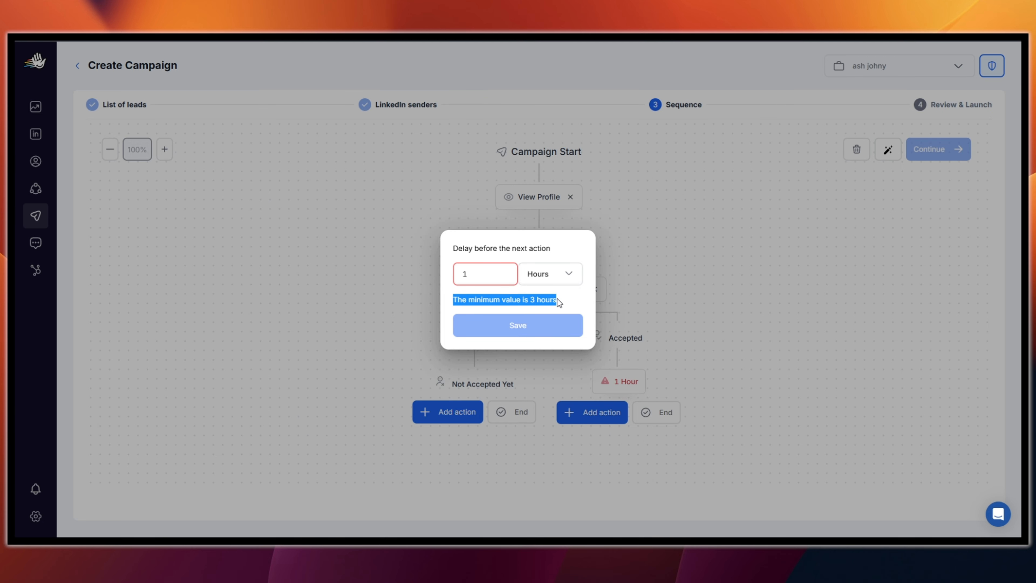
{"action": "left_click", "coordinate": [513, 283]}
{"action": "double_click", "coordinate": [501, 273]}
{"action": "type", "text": "3"}
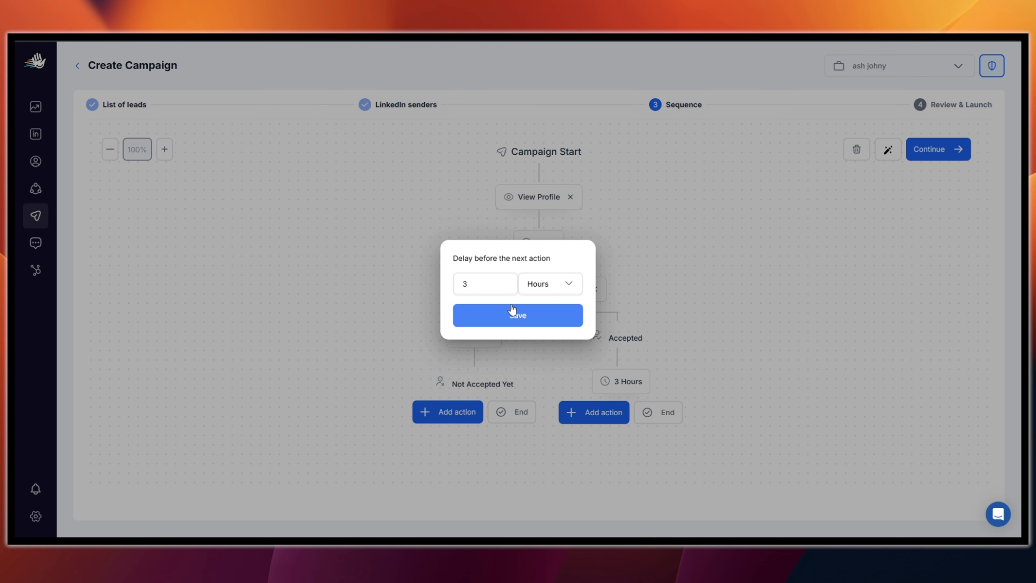
{"action": "left_click", "coordinate": [515, 322]}
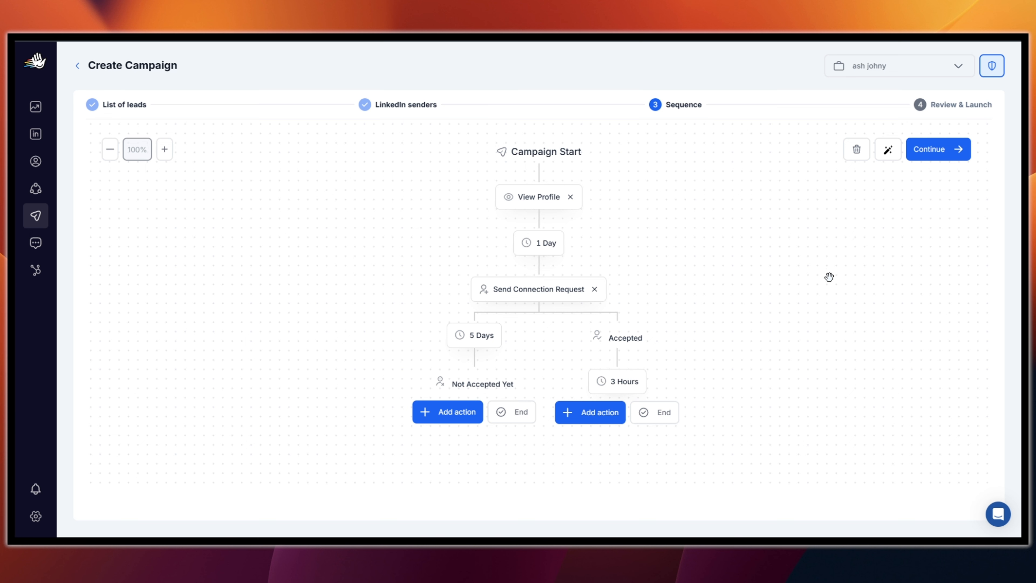
View the Unibox message inbox and examine the dashboard's activity chart and all-time LinkedIn sender statistics
{"action": "left_click", "coordinate": [38, 245]}
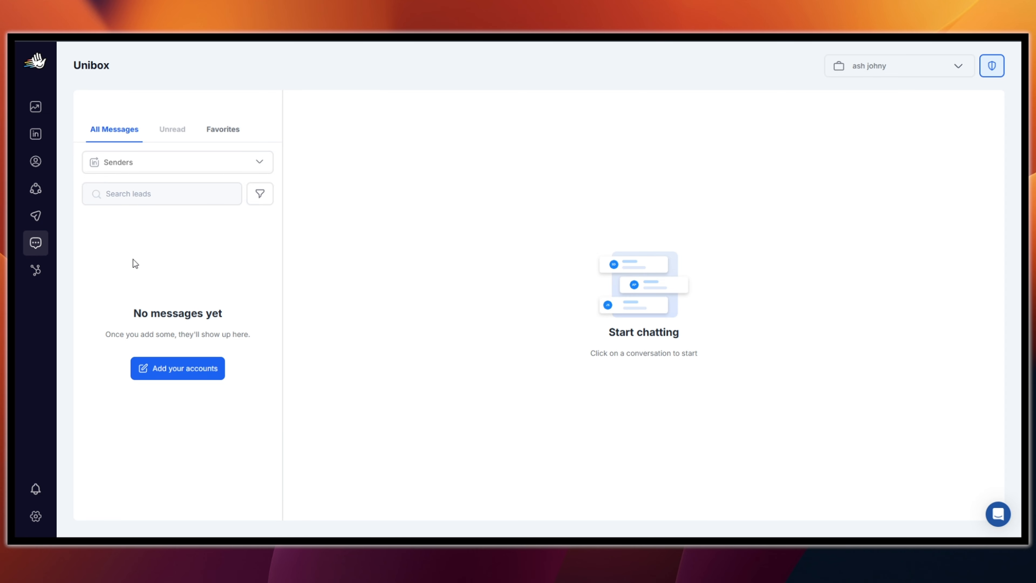
{"action": "left_click", "coordinate": [35, 107]}
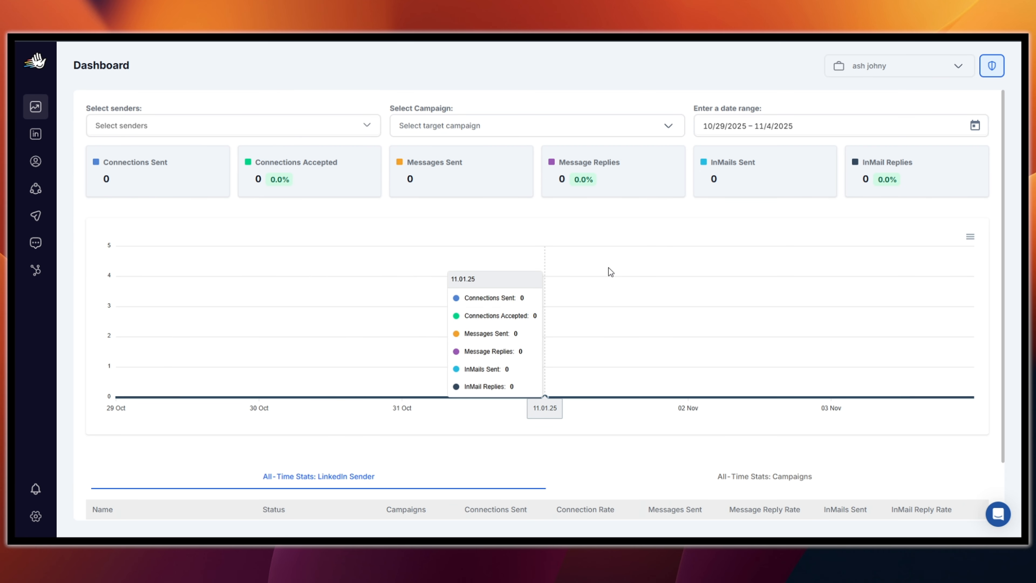
{"action": "scroll", "coordinate": [649, 245], "scroll_direction": "down", "scroll_amount": 2}
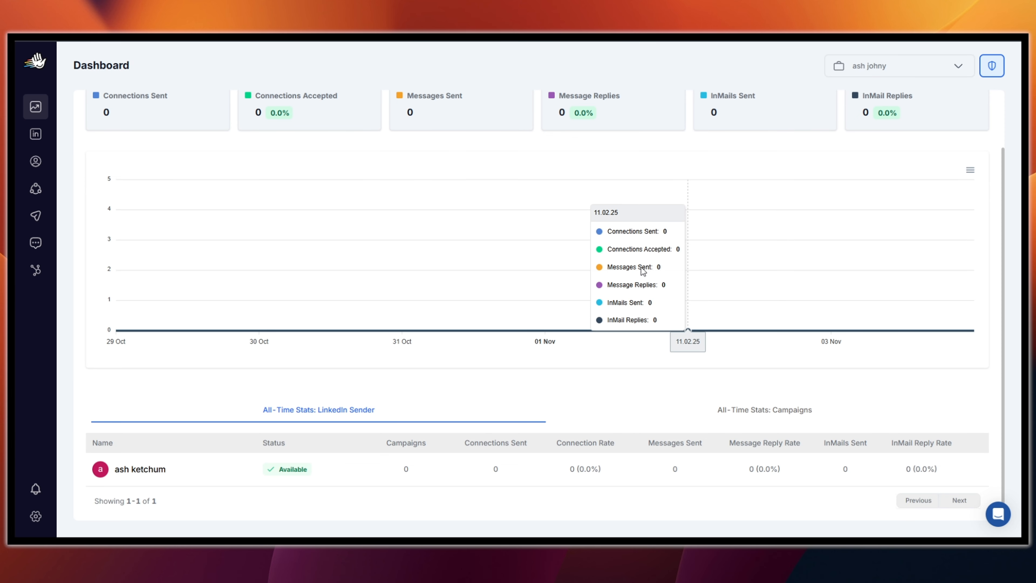
{"action": "scroll", "coordinate": [647, 265], "scroll_direction": "up", "scroll_amount": 2}
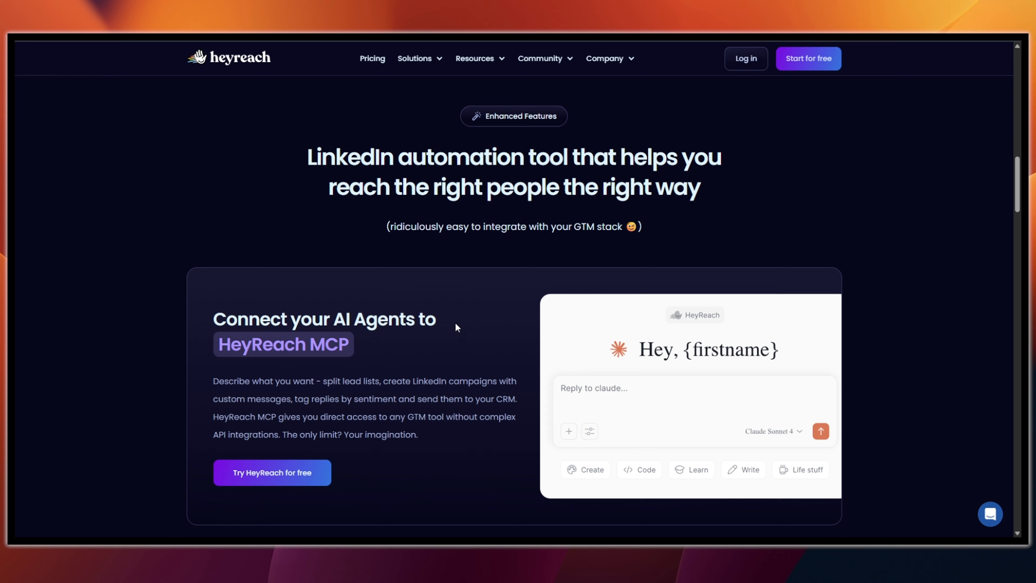
Open the For agencies solution page on the HeyReach website and examine its sender rotation, inbox, LinkedIn actions and whitelabel features
{"action": "scroll", "coordinate": [441, 304], "scroll_direction": "up", "scroll_amount": 2}
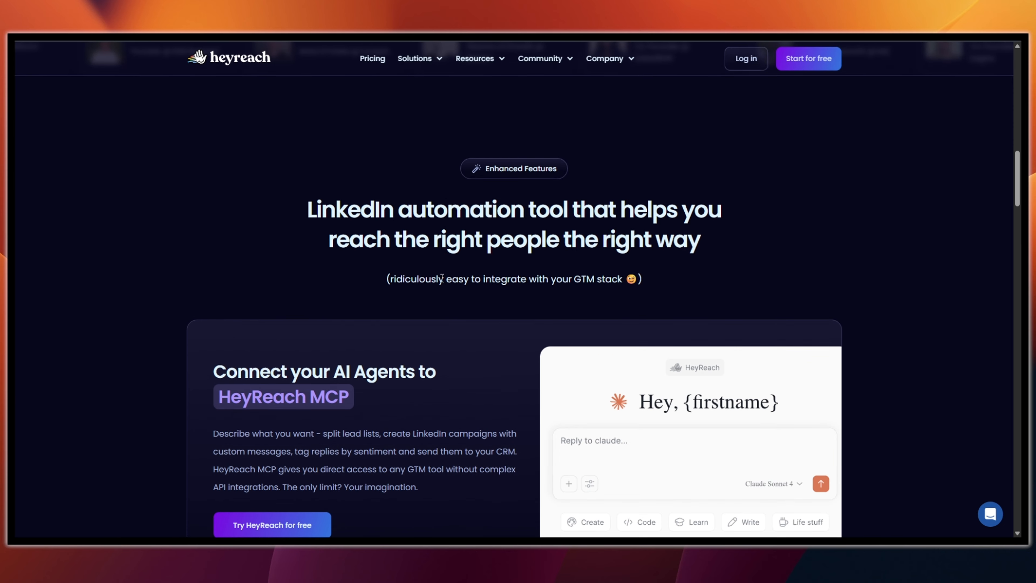
{"action": "mouse_move", "coordinate": [425, 61]}
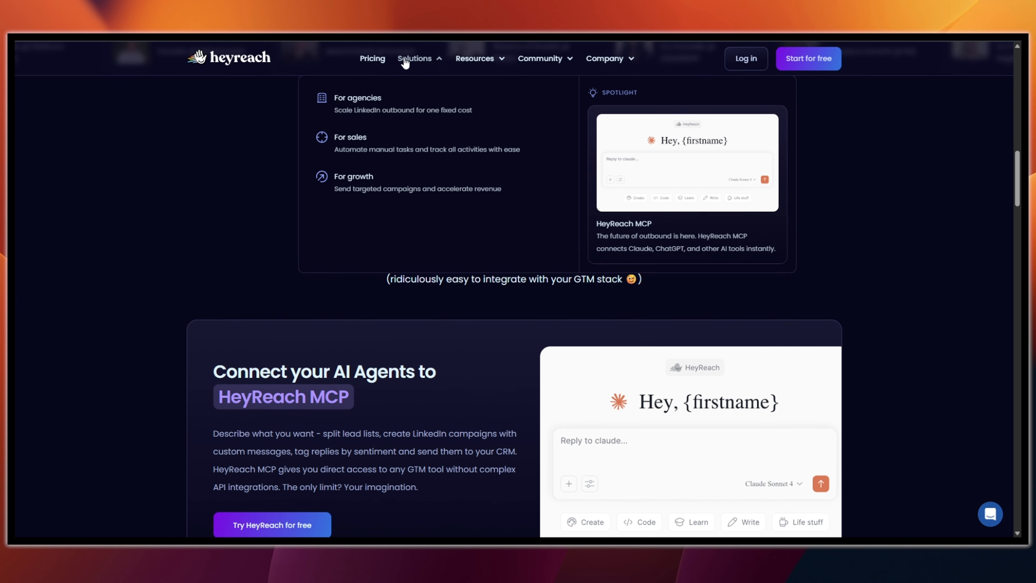
{"action": "left_click", "coordinate": [416, 108]}
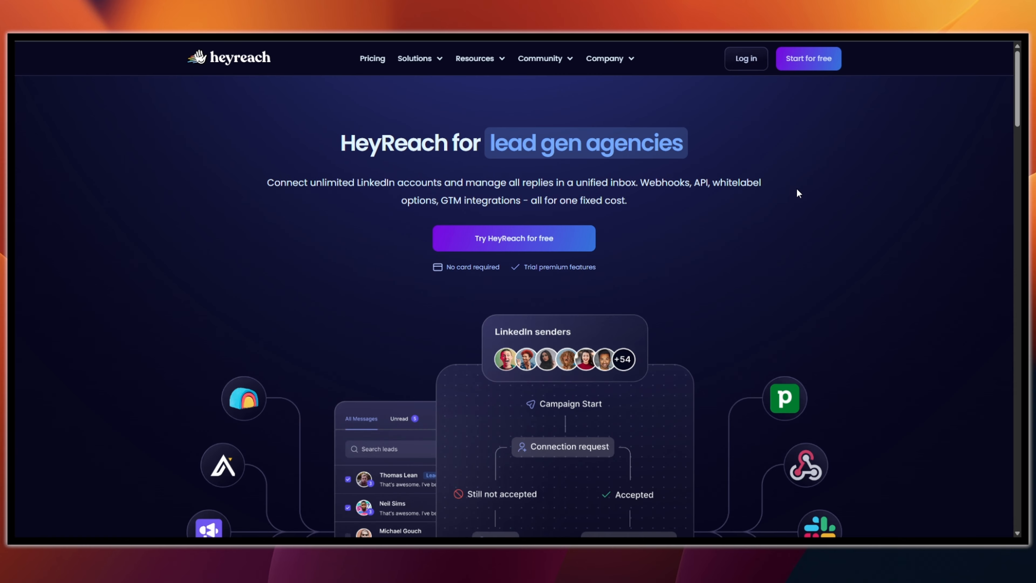
{"action": "scroll", "coordinate": [802, 204], "scroll_direction": "down", "scroll_amount": 5}
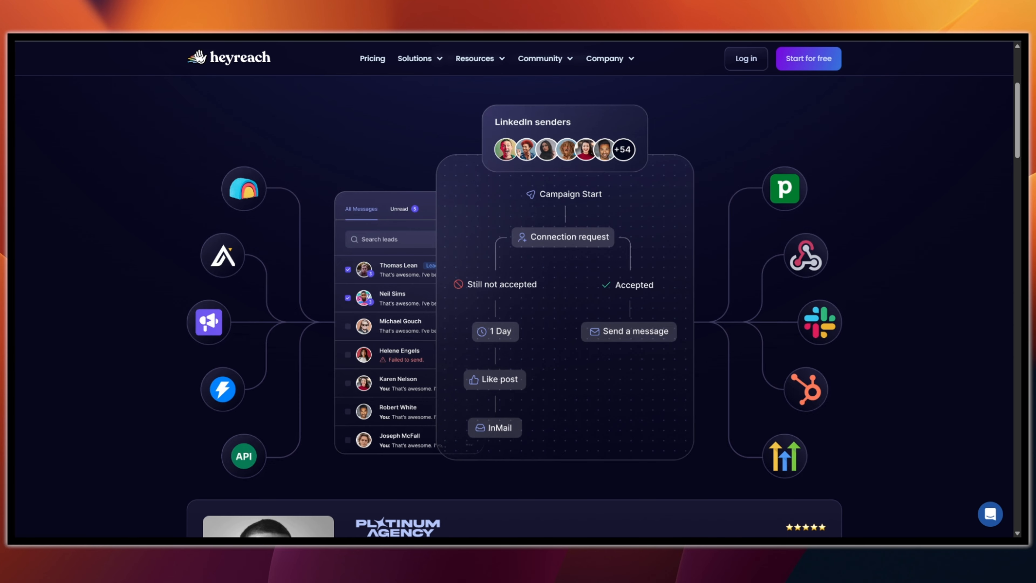
{"action": "scroll", "coordinate": [70, 327], "scroll_direction": "down", "scroll_amount": 6}
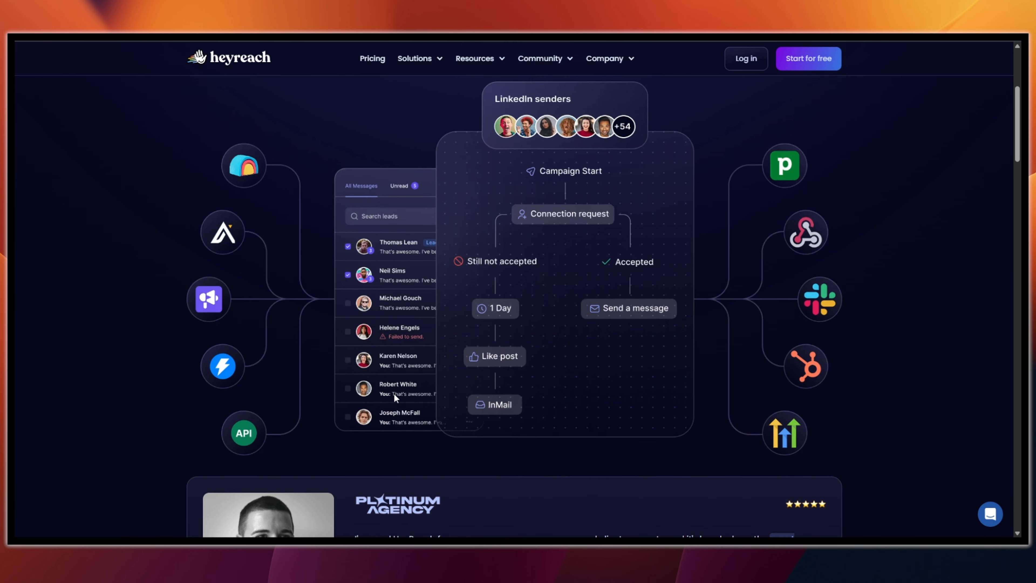
{"action": "scroll", "coordinate": [46, 319], "scroll_direction": "down", "scroll_amount": 10}
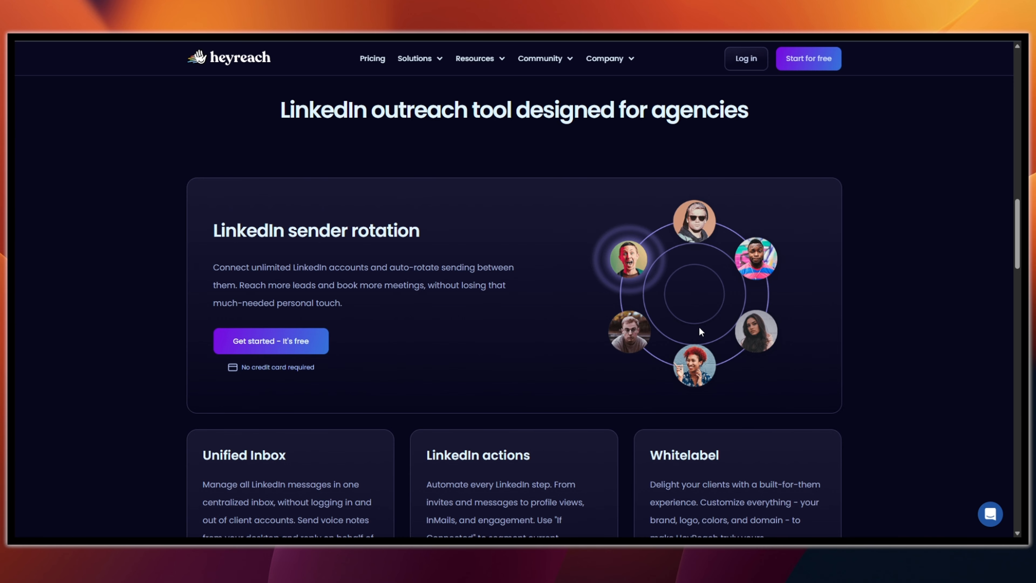
{"action": "scroll", "coordinate": [700, 331], "scroll_direction": "down", "scroll_amount": 6}
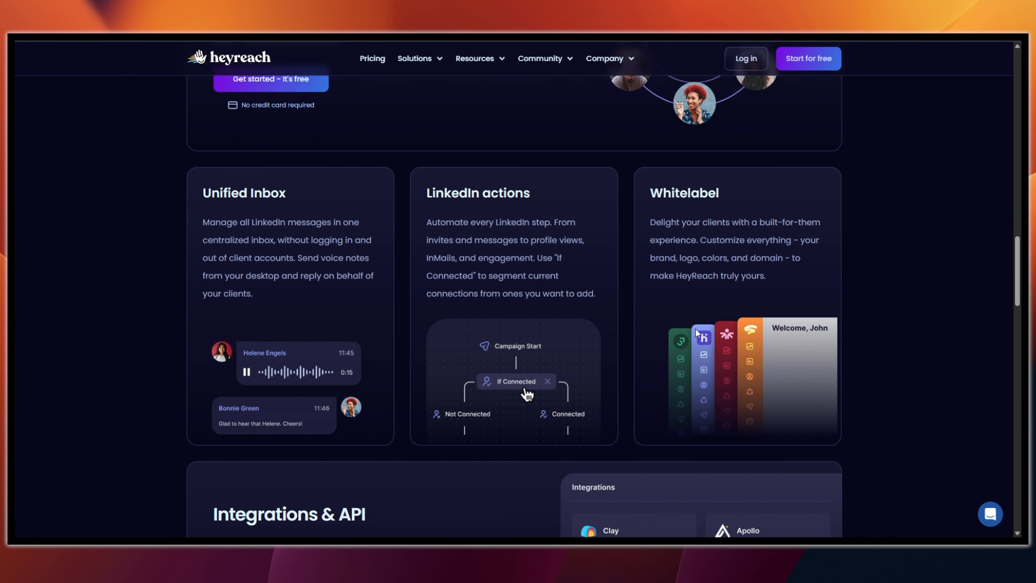